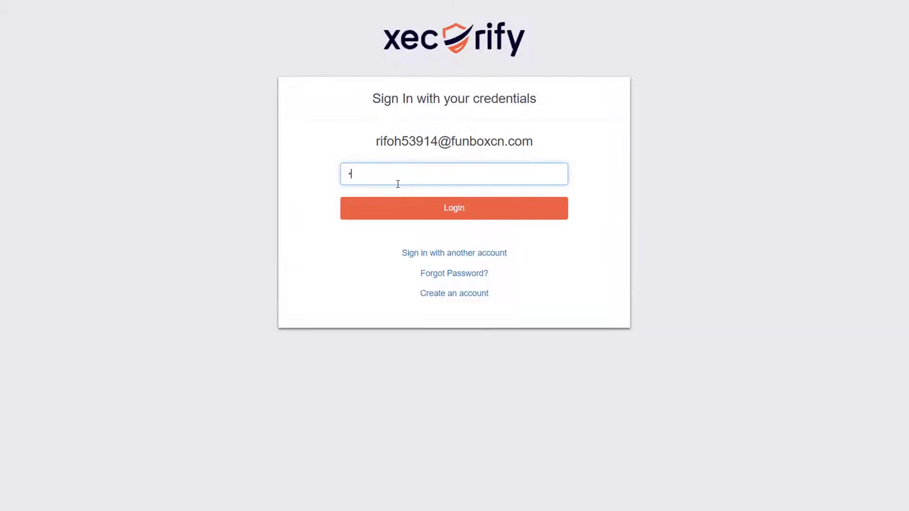
Submit the admin login credentials to sign in to the Xecurify console
{"action": "left_click", "coordinate": [423, 207]}
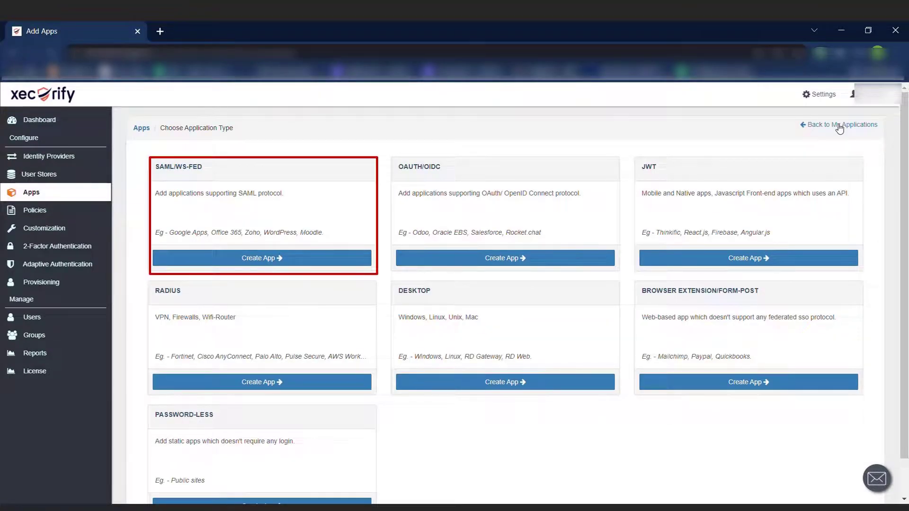
Create a SAML app by searching the catalog for 'googl' and choosing Google Apps
{"action": "left_click", "coordinate": [270, 259]}
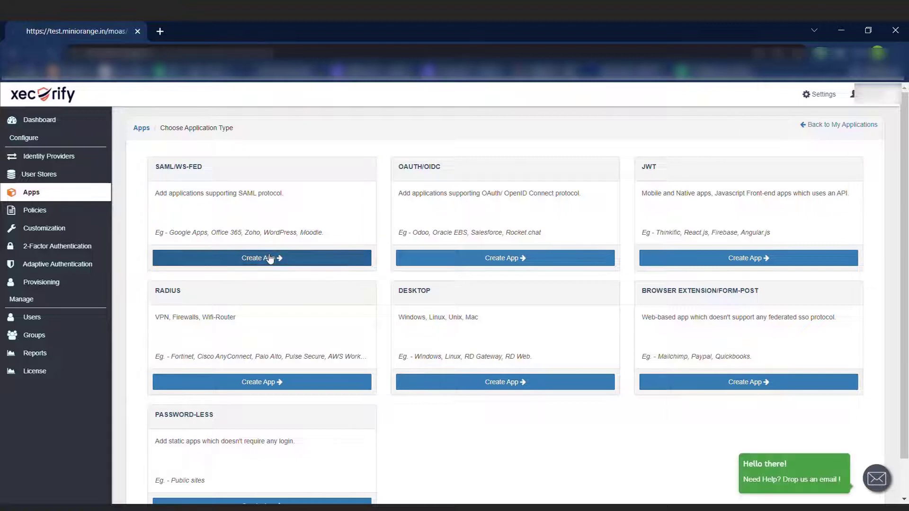
{"action": "left_click", "coordinate": [274, 204]}
{"action": "type", "text": "googl"}
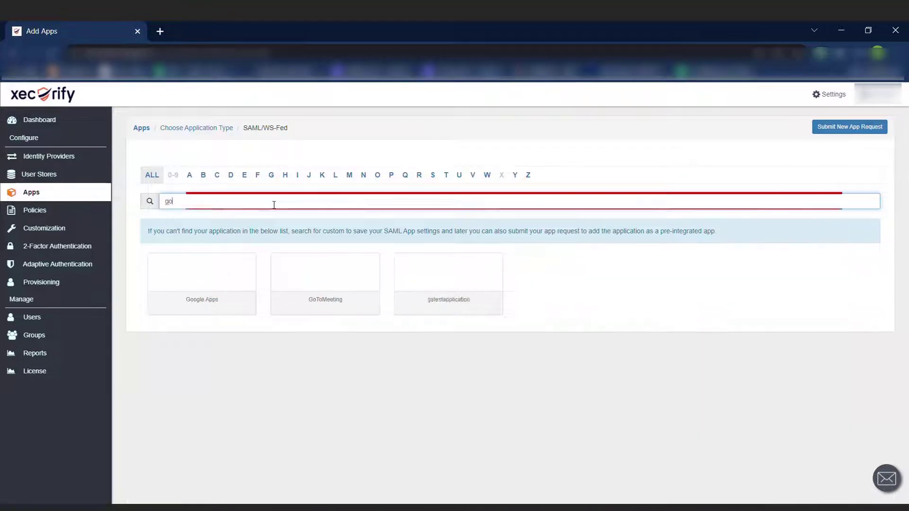
{"action": "left_click", "coordinate": [206, 288]}
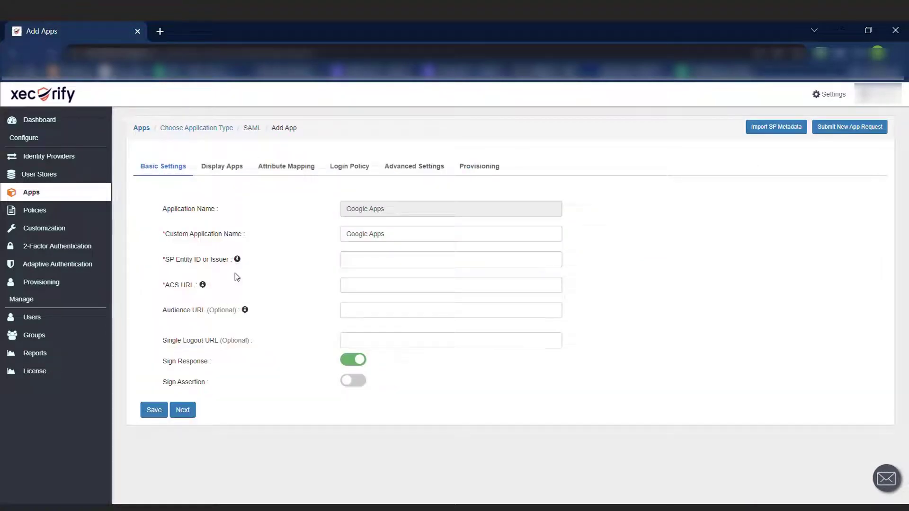
Paste the SP Entity ID and ACS URL into the Google Apps form
{"action": "left_click", "coordinate": [365, 263]}
{"action": "key", "text": "ctrl+v"}
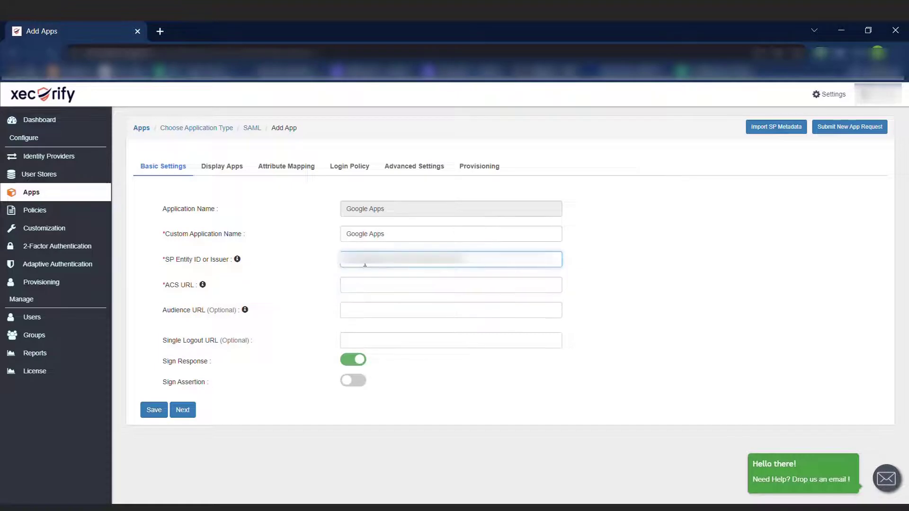
{"action": "left_click", "coordinate": [374, 285]}
{"action": "key", "text": "ctrl+v"}
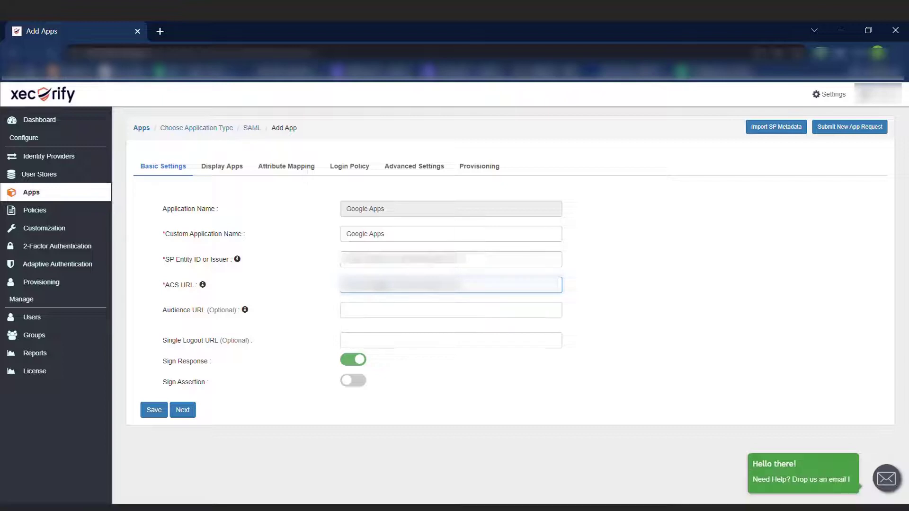
Hide the Sites app from end users in the Display Apps list, keeping Account visible
{"action": "left_click", "coordinate": [218, 168]}
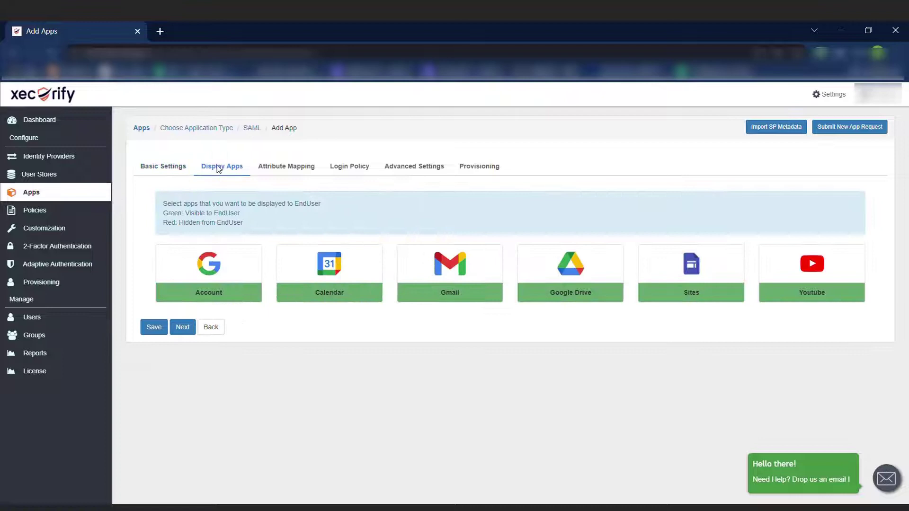
{"action": "left_click", "coordinate": [237, 298]}
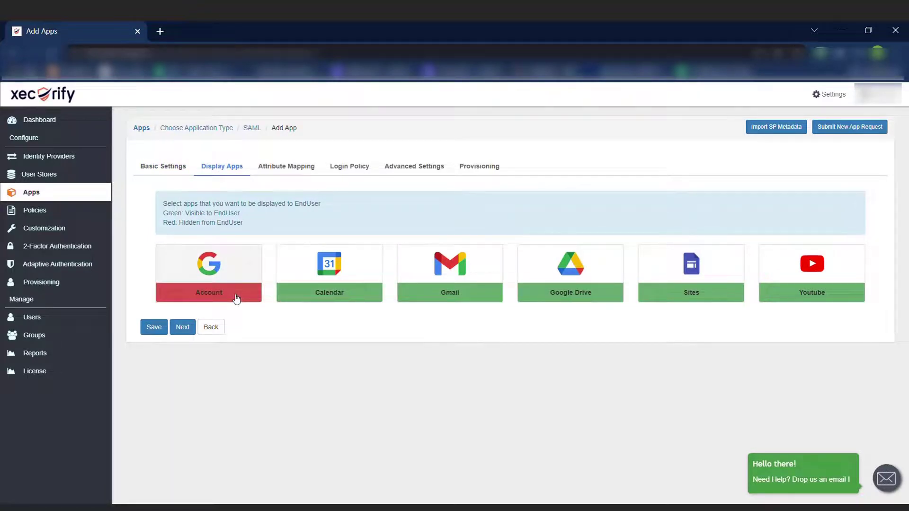
{"action": "left_click", "coordinate": [236, 298]}
{"action": "left_click", "coordinate": [732, 296]}
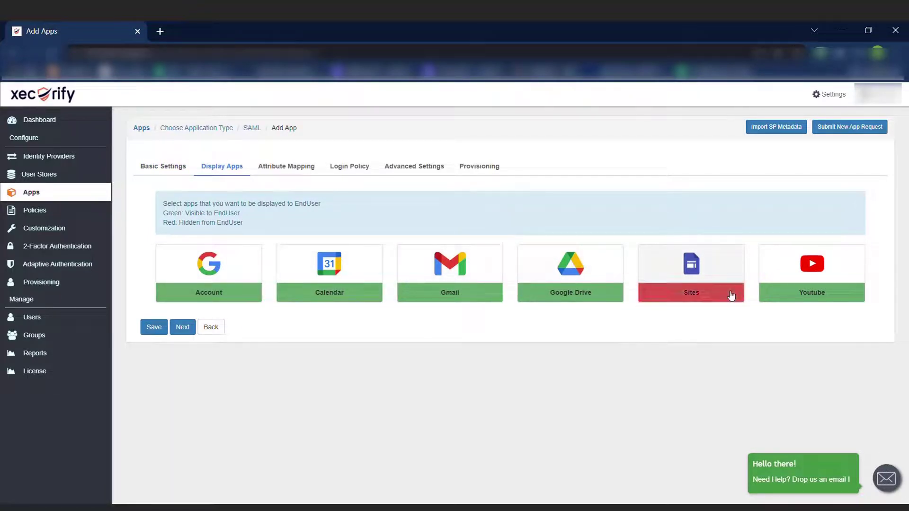
Set MINIORANGE as Primary Identity Provider in Advanced Settings and save the app
{"action": "left_click", "coordinate": [272, 167]}
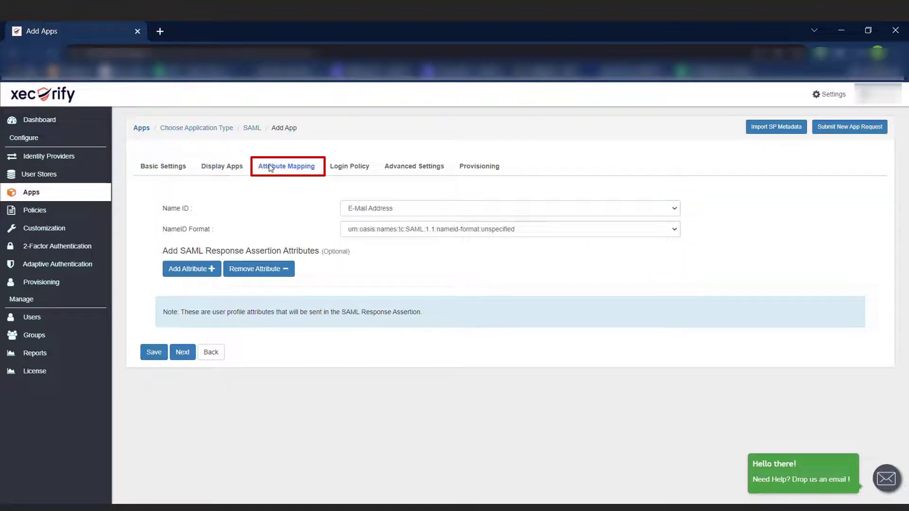
{"action": "left_click", "coordinate": [365, 230]}
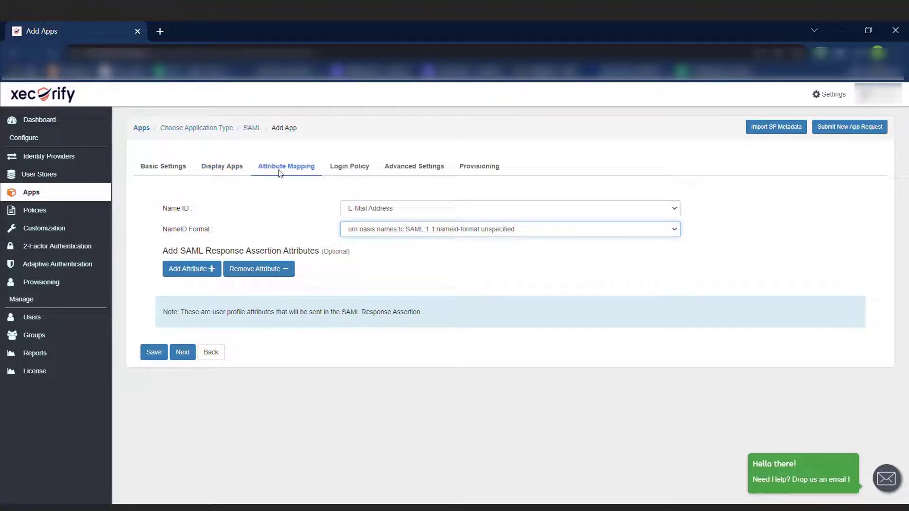
{"action": "left_click", "coordinate": [332, 171]}
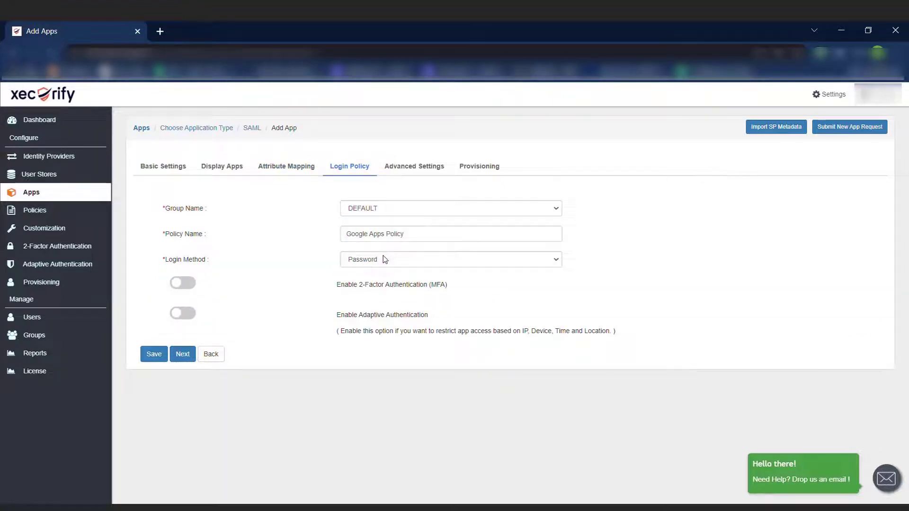
{"action": "left_click", "coordinate": [390, 170]}
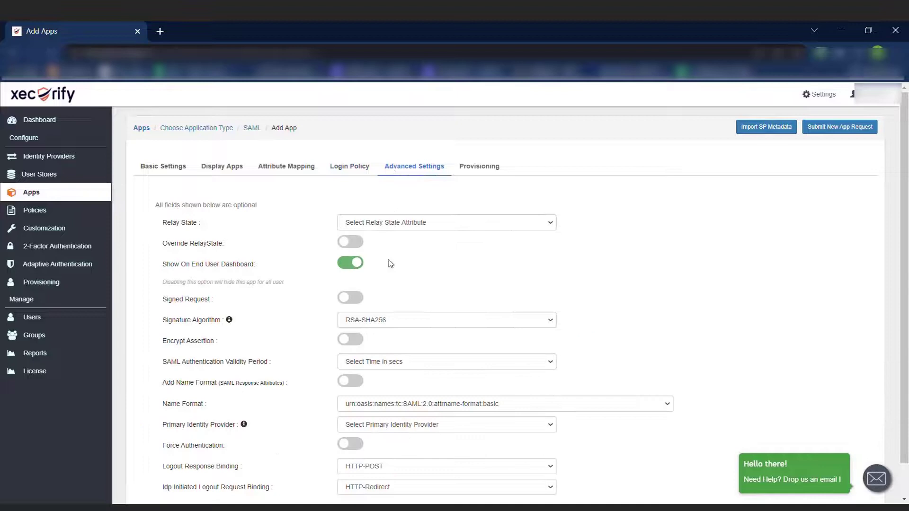
{"action": "scroll", "coordinate": [400, 321], "scroll_direction": "down", "scroll_amount": 2}
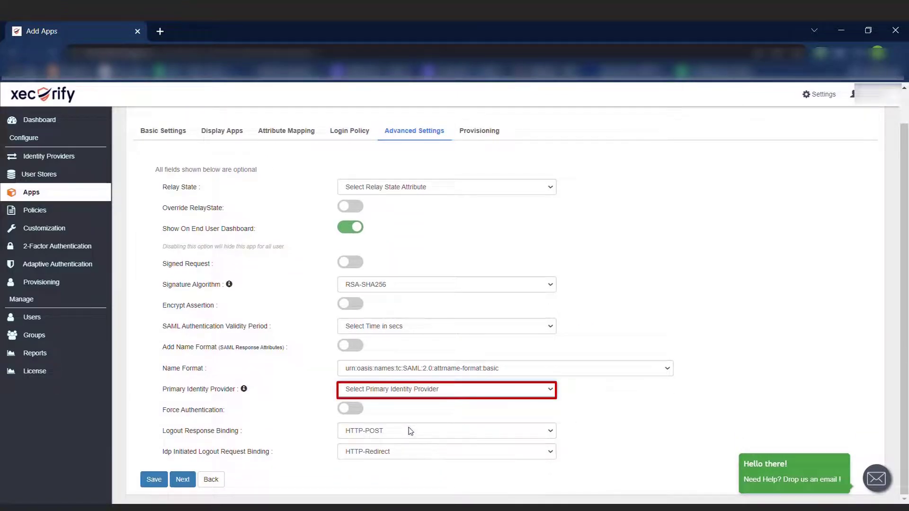
{"action": "key", "text": "Down"}
{"action": "left_click", "coordinate": [153, 480]}
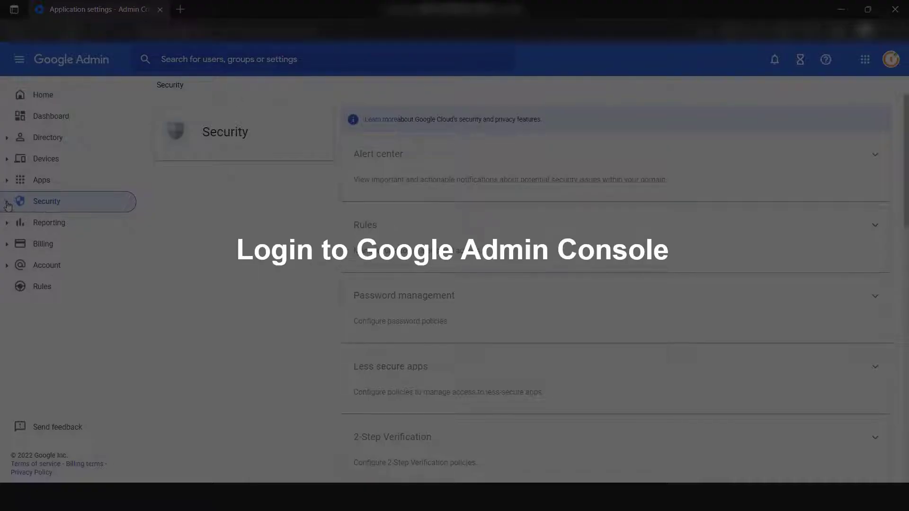
In Security > Authentication > SSO with third party IdP, tick 'Set up SSO with third-party identity provider'
{"action": "left_click", "coordinate": [7, 202]}
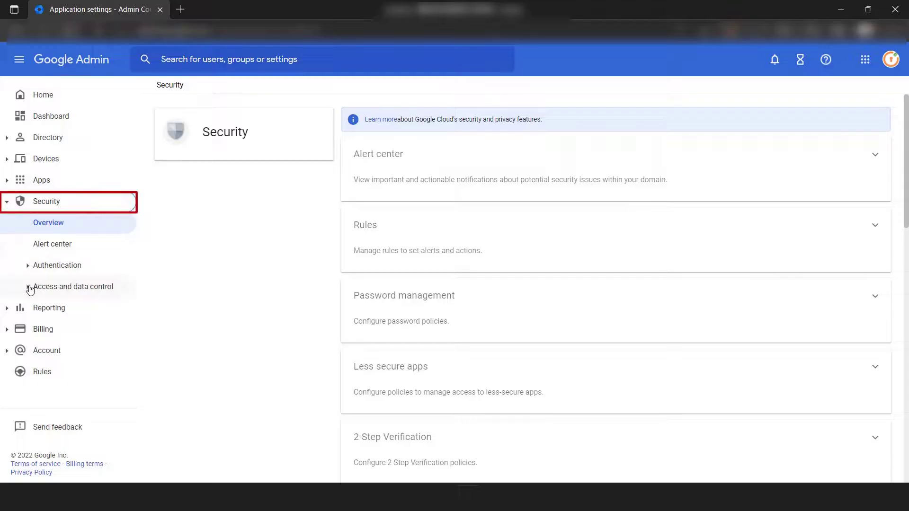
{"action": "left_click", "coordinate": [27, 266]}
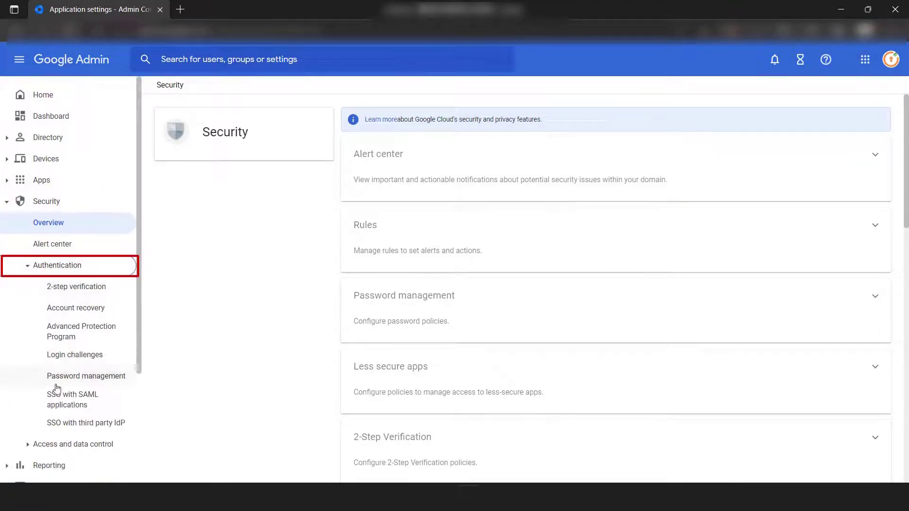
{"action": "left_click", "coordinate": [58, 423]}
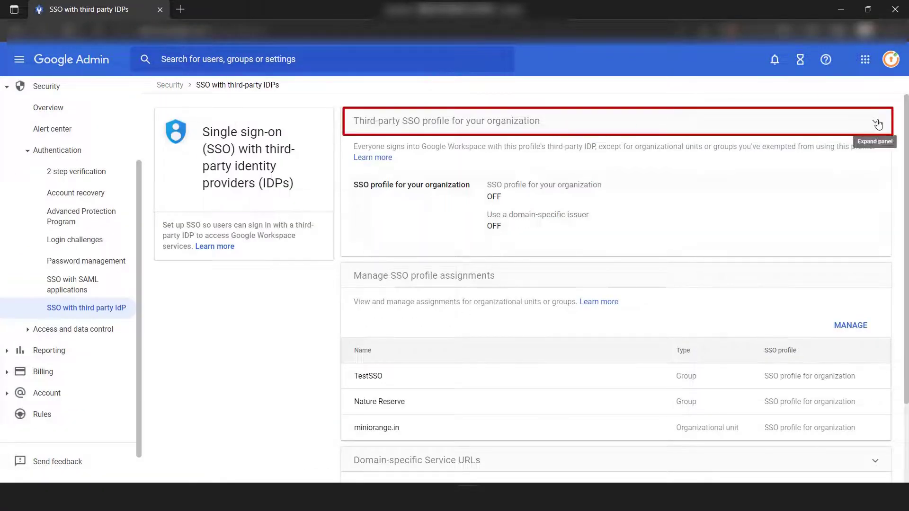
{"action": "left_click", "coordinate": [877, 123]}
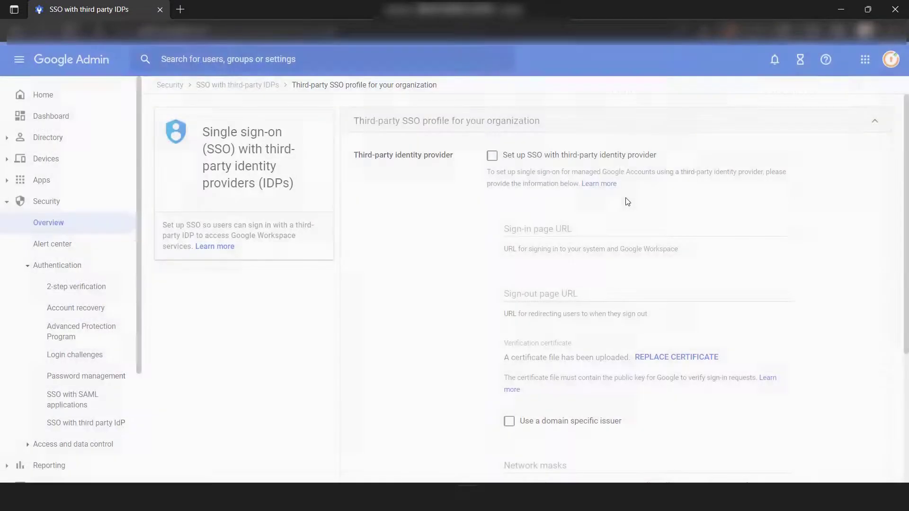
{"action": "left_click", "coordinate": [492, 157]}
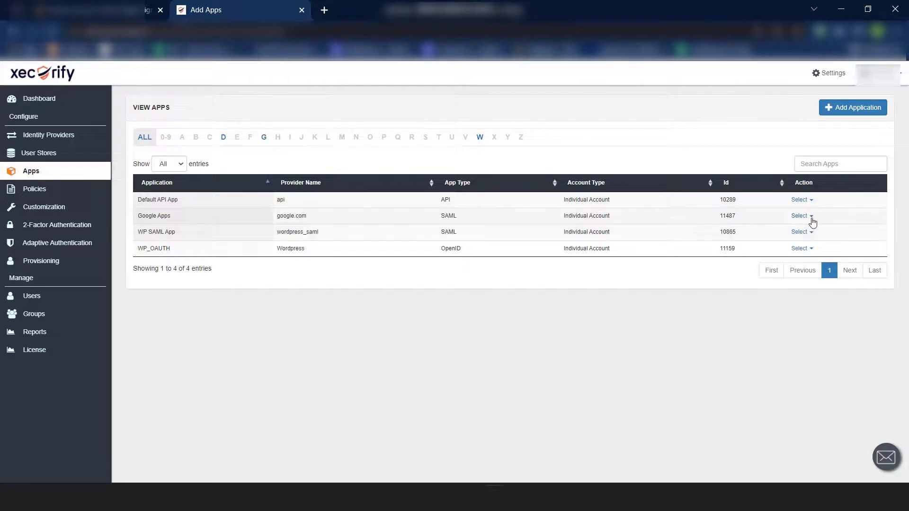
From Google Apps' metadata details, download the IdP certificate and copy the SAML Login URL
{"action": "left_click", "coordinate": [813, 217]}
{"action": "left_click", "coordinate": [829, 242]}
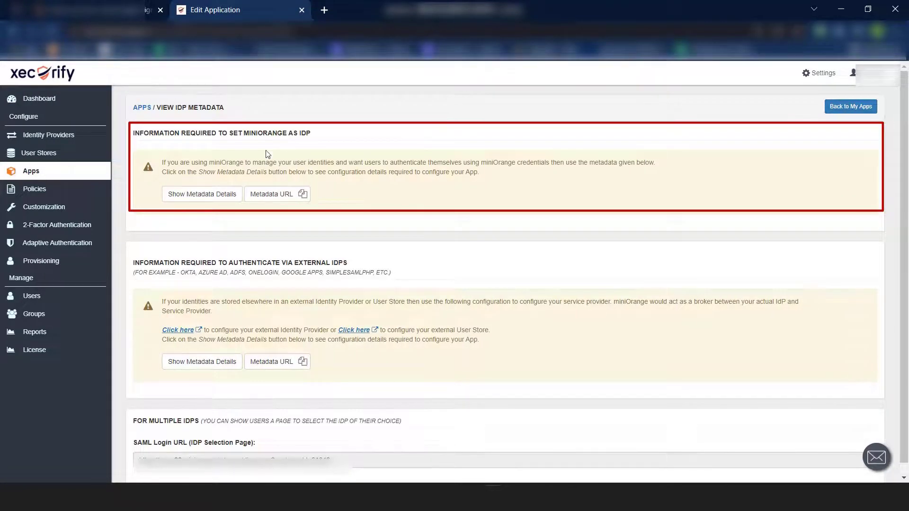
{"action": "left_click", "coordinate": [214, 195]}
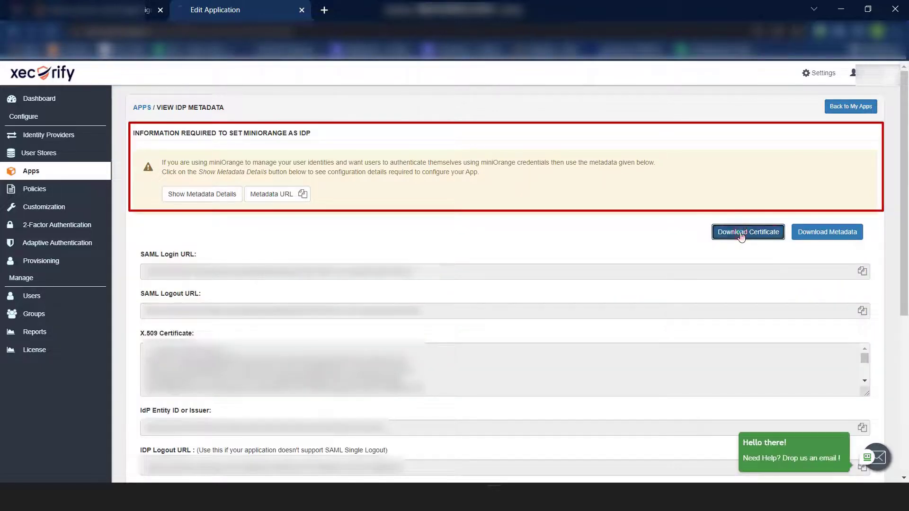
{"action": "left_click", "coordinate": [732, 235]}
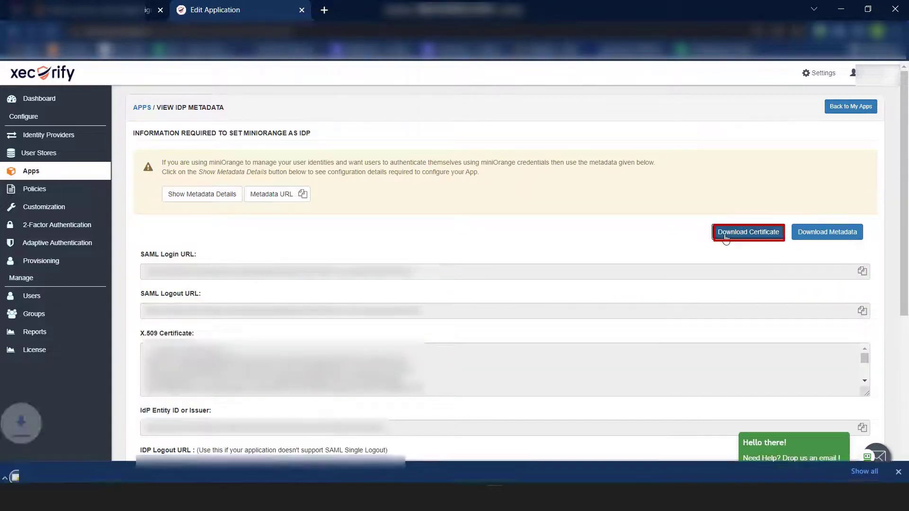
{"action": "left_click", "coordinate": [862, 272]}
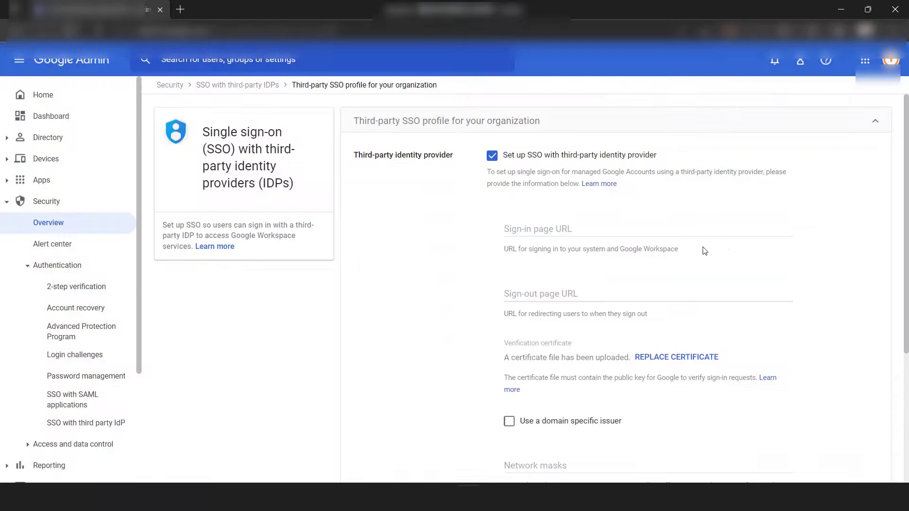
Paste the SAML login URL as Sign-in page URL and the logout URL as Sign-out page URL
{"action": "left_click", "coordinate": [644, 226]}
{"action": "key", "text": "ctrl+v"}
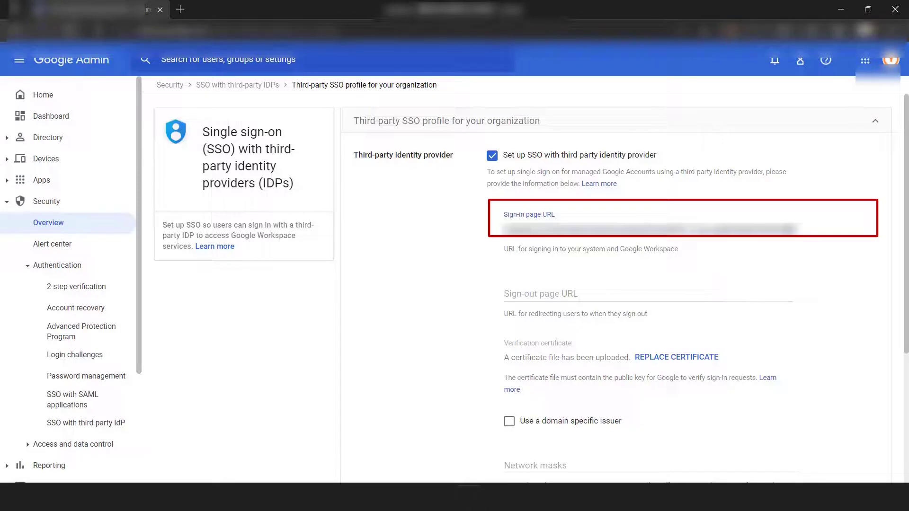
{"action": "left_click", "coordinate": [593, 294]}
{"action": "key", "text": "ctrl+v"}
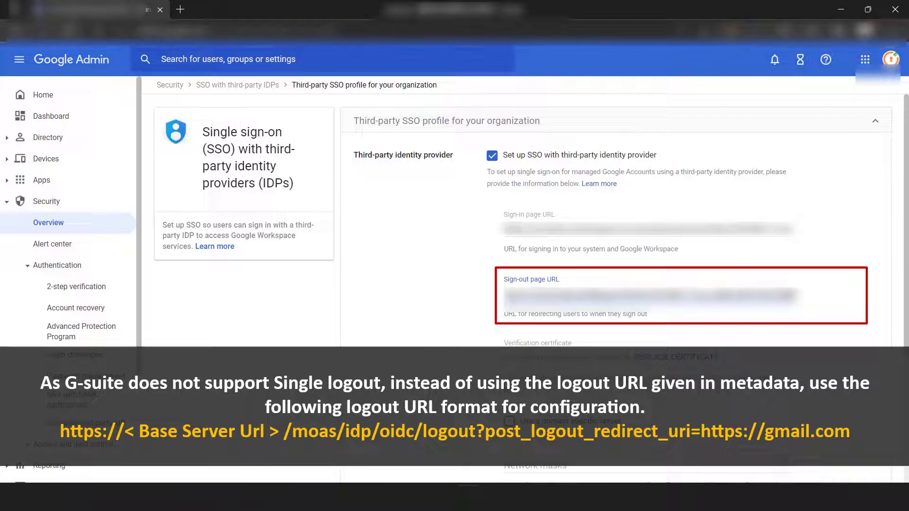
Replace the verification certificate with Google_Apps (1).crt and save the SSO profile
{"action": "left_click", "coordinate": [678, 357]}
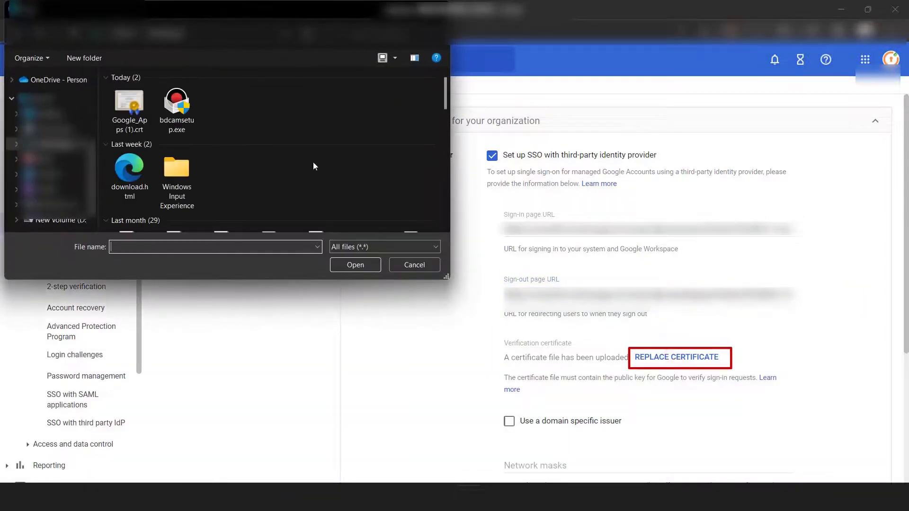
{"action": "left_click", "coordinate": [140, 114]}
{"action": "left_click", "coordinate": [361, 265]}
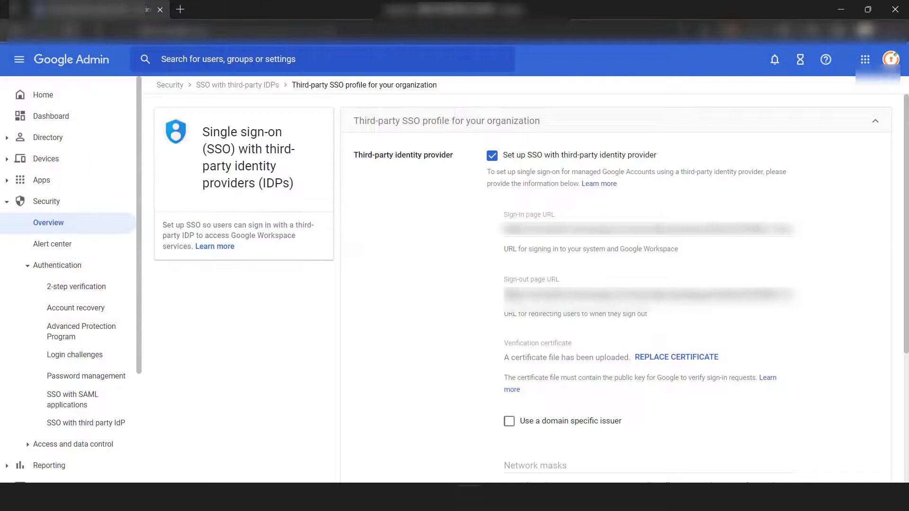
{"action": "scroll", "coordinate": [876, 452], "scroll_direction": "down", "scroll_amount": 4}
{"action": "left_click", "coordinate": [875, 454]}
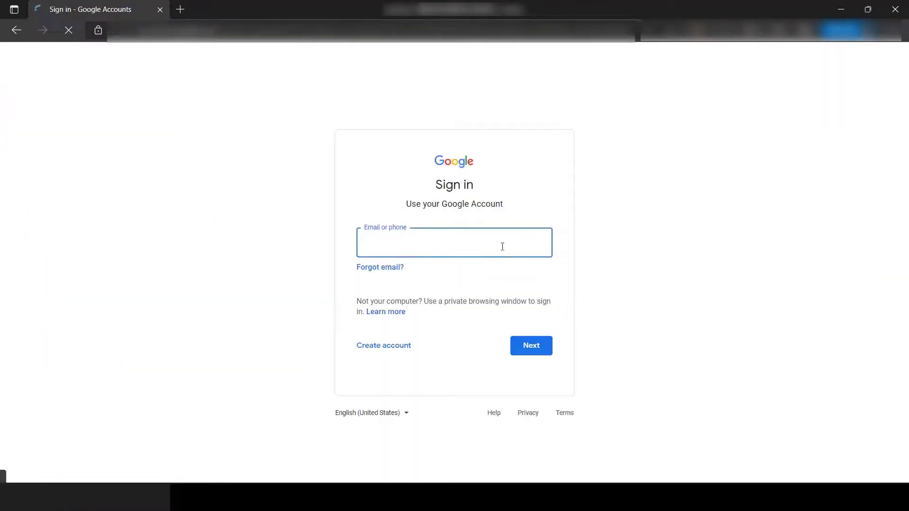
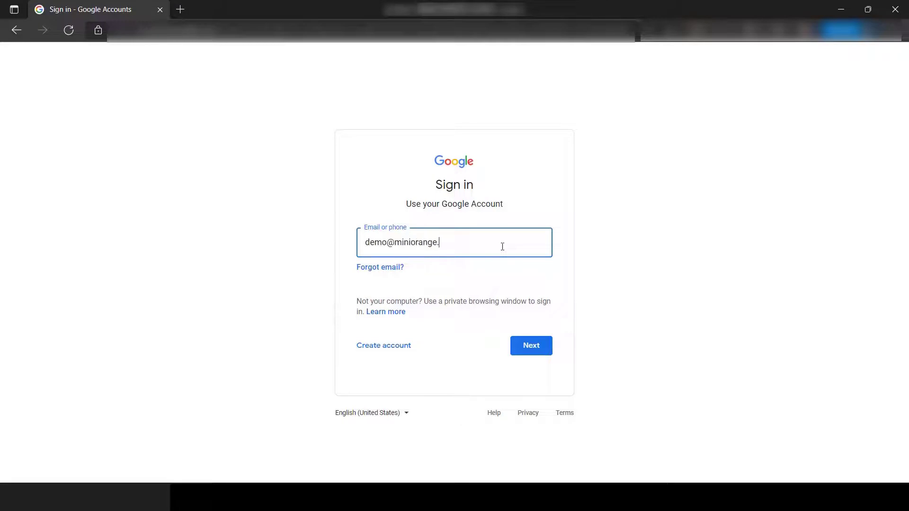
Sign in to Google as the demo user through the Xecurify login page and check the signed-in account's domain
{"action": "key", "text": "Return"}
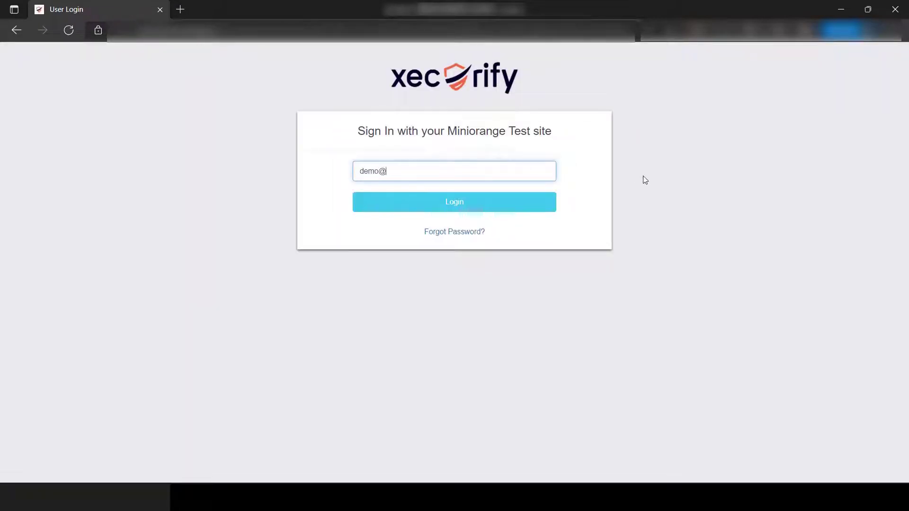
{"action": "key", "text": "Return"}
{"action": "type", "text": "p"}
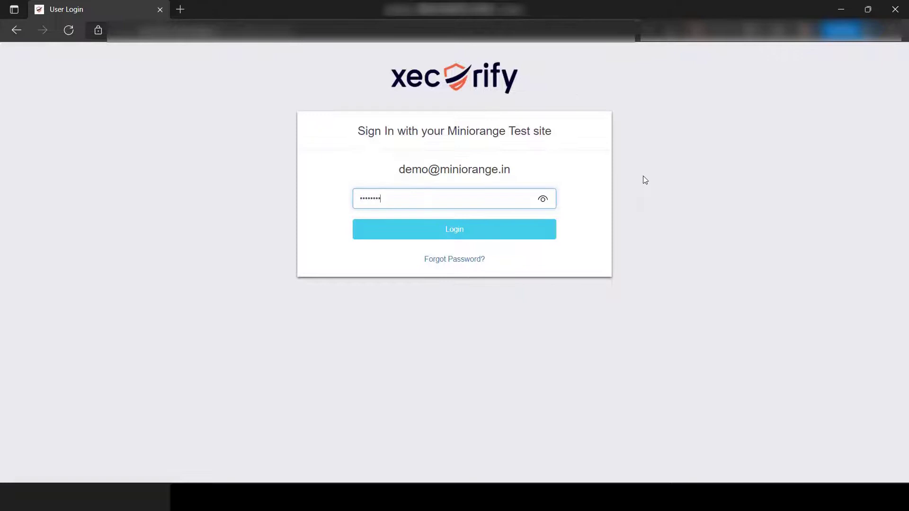
{"action": "key", "text": "Return"}
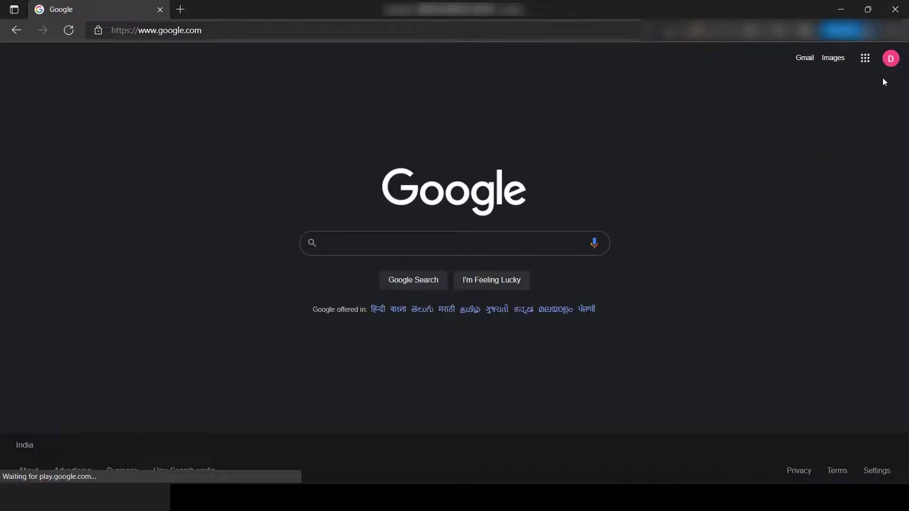
{"action": "left_click", "coordinate": [891, 63]}
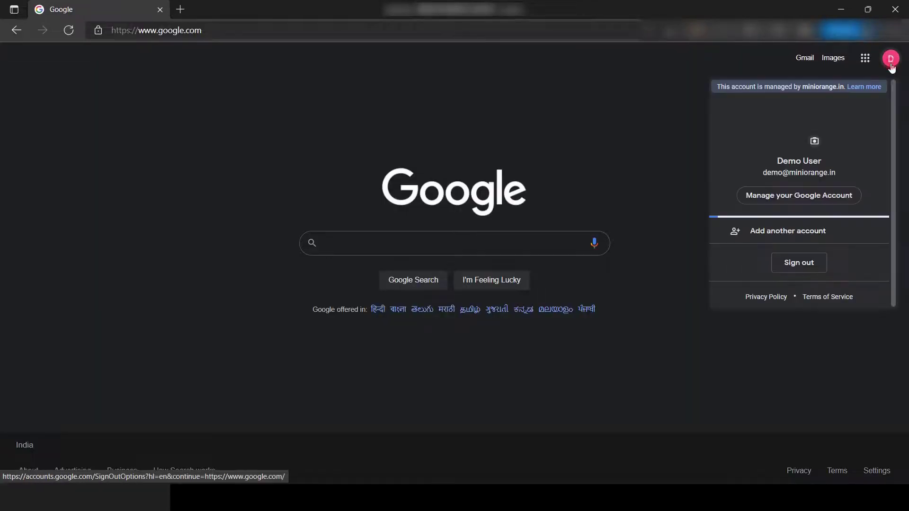
{"action": "left_click_drag", "start_coordinate": [842, 173], "coordinate": [754, 174]}
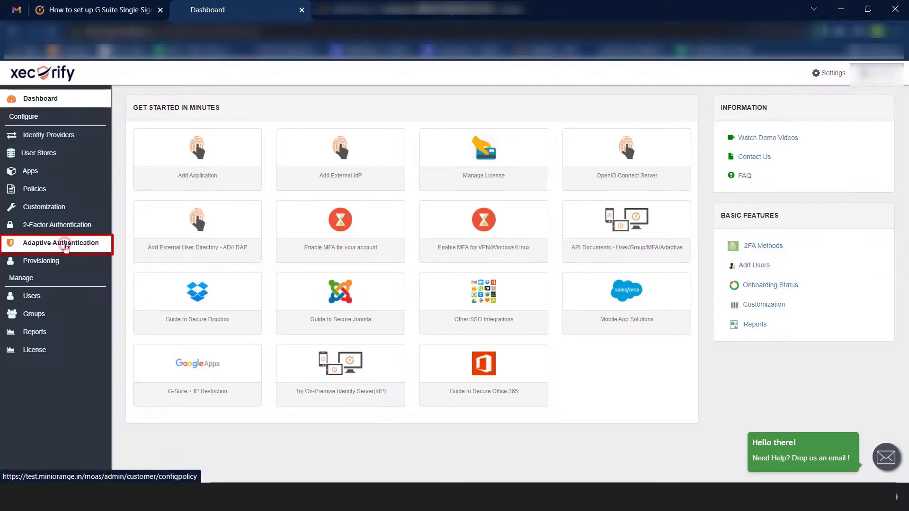
Begin a new Adaptive Authentication policy and enter 'IP Restriction' as its Policy Name
{"action": "left_click", "coordinate": [61, 244]}
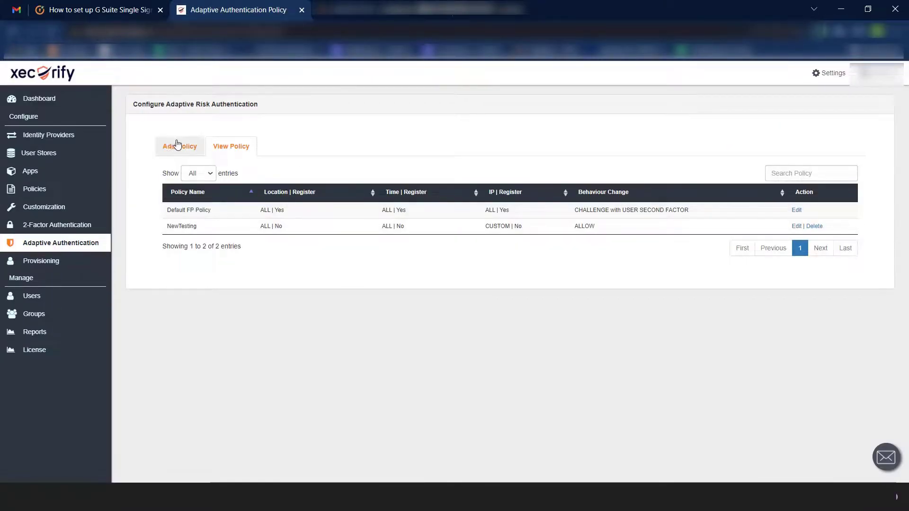
{"action": "left_click", "coordinate": [177, 146]}
{"action": "left_click", "coordinate": [311, 175]}
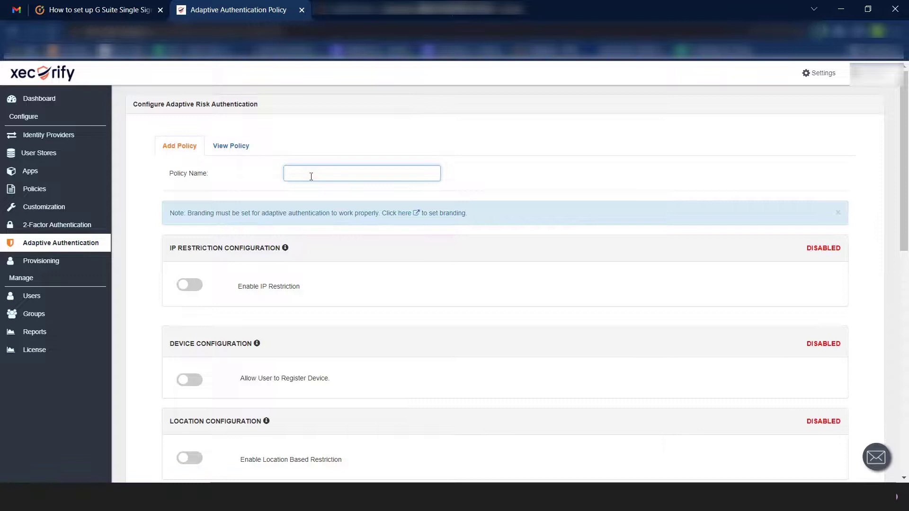
{"action": "type", "text": "IP "}
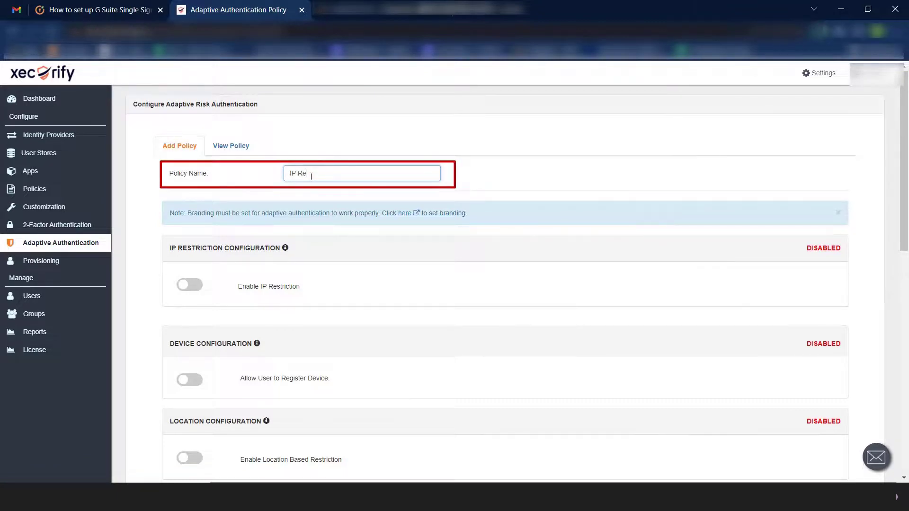
{"action": "type", "text": "Restriction"}
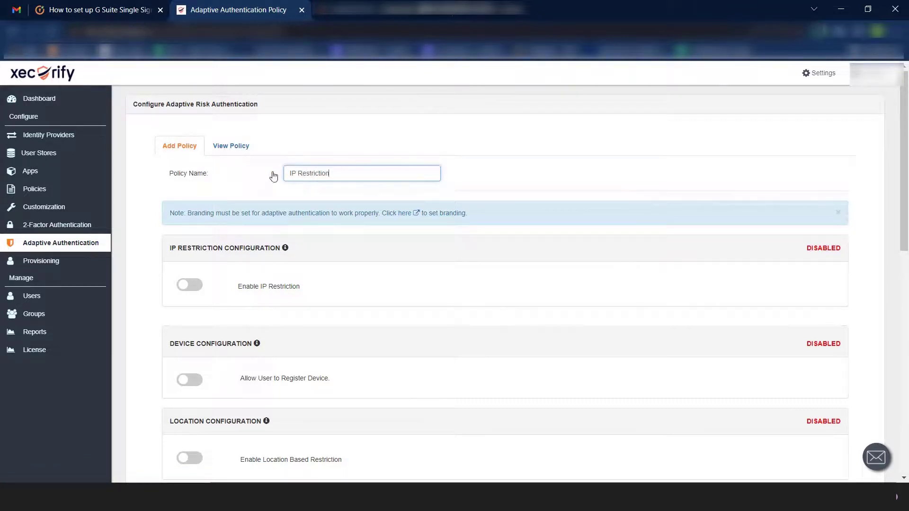
Enable IP restriction set to Deny, with start IP 106.76.222.94 and end IP 106.76.222.95
{"action": "left_click", "coordinate": [189, 287]}
{"action": "scroll", "coordinate": [189, 291], "scroll_direction": "down", "scroll_amount": 1}
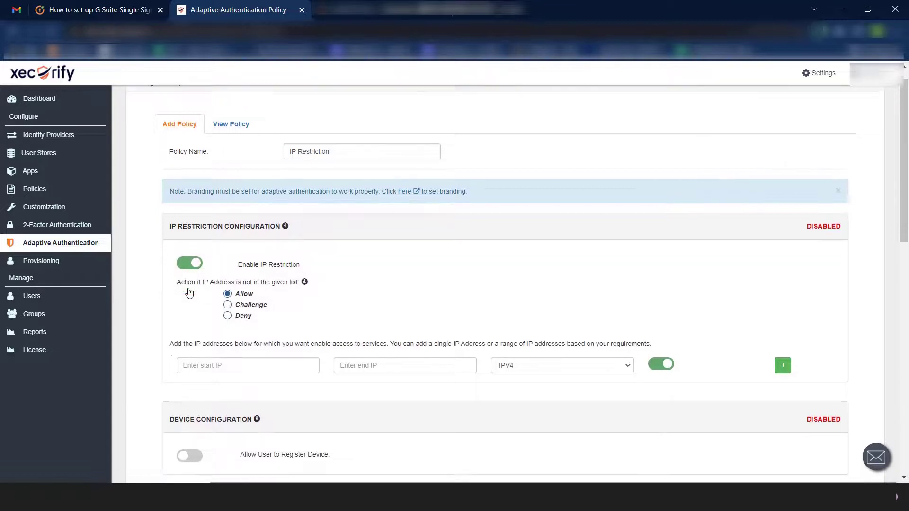
{"action": "left_click", "coordinate": [244, 282]}
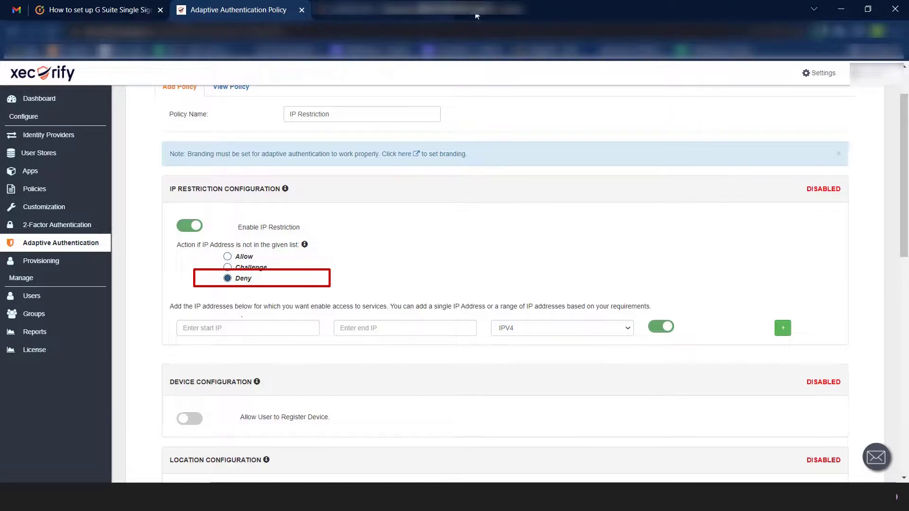
{"action": "left_click", "coordinate": [317, 323]}
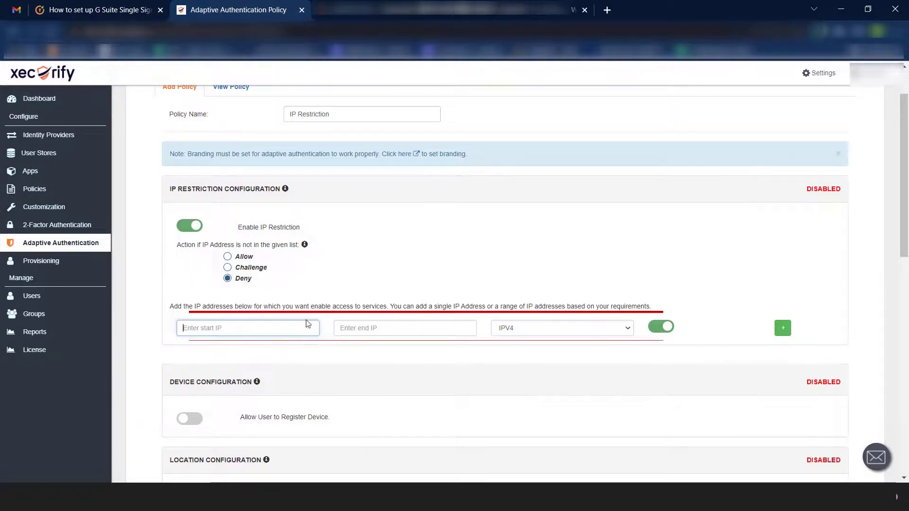
{"action": "key", "text": "ctrl+v"}
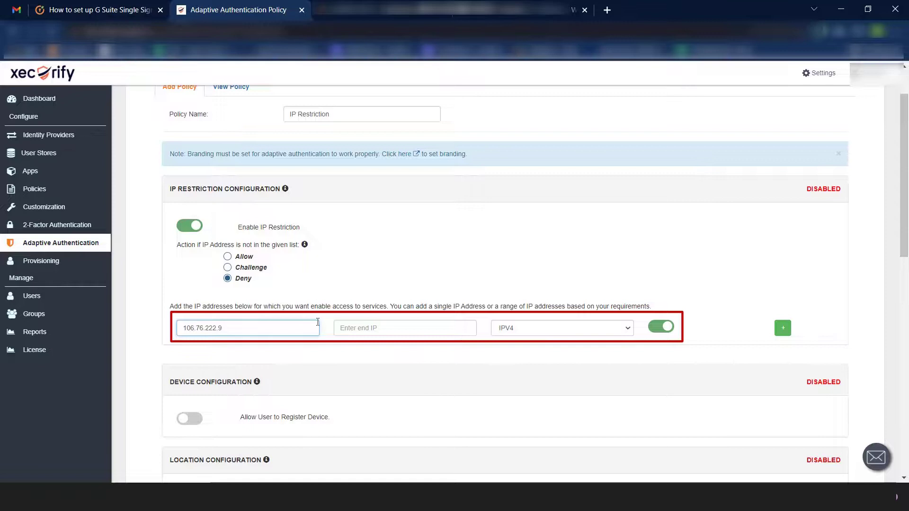
{"action": "key", "text": "Tab"}
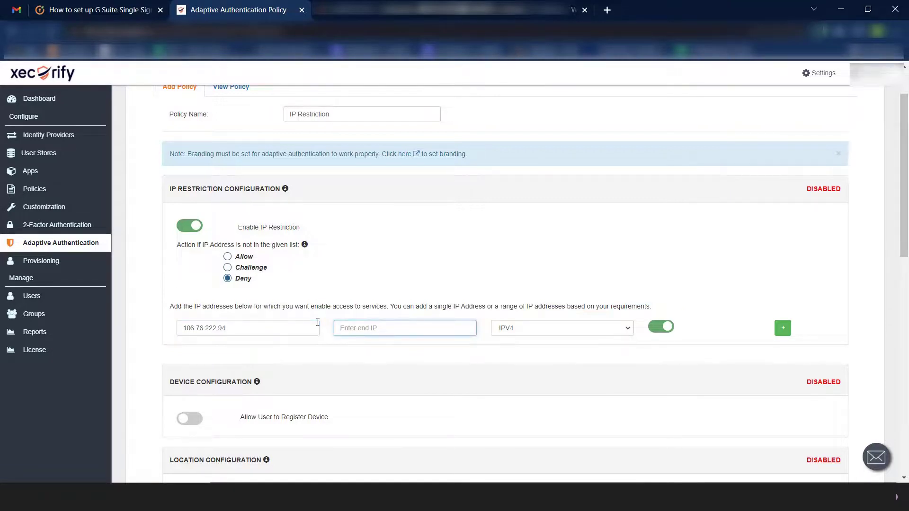
{"action": "key", "text": "ctrl+v"}
Add an IPV4 CIDR row 106.76.210.91/24 and an IPV6 row, then save the policy
{"action": "left_click", "coordinate": [783, 329]}
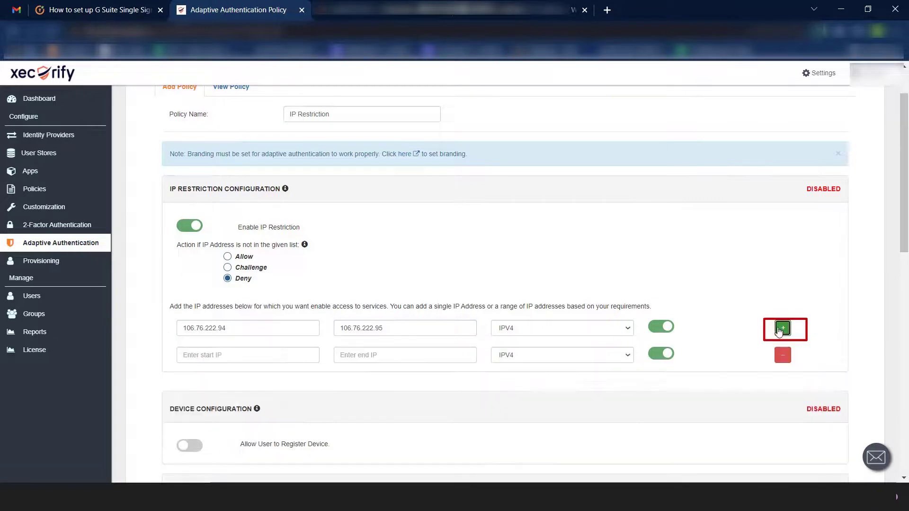
{"action": "left_click", "coordinate": [502, 355]}
{"action": "left_click", "coordinate": [502, 377]}
{"action": "left_click", "coordinate": [317, 353]}
{"action": "key", "text": "ctrl+v"}
{"action": "type", "text": "/"}
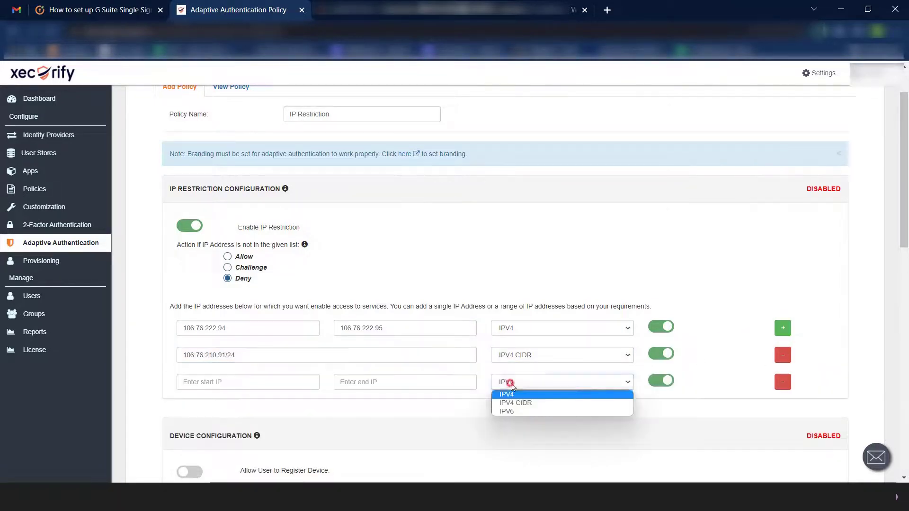
{"action": "left_click", "coordinate": [513, 379]}
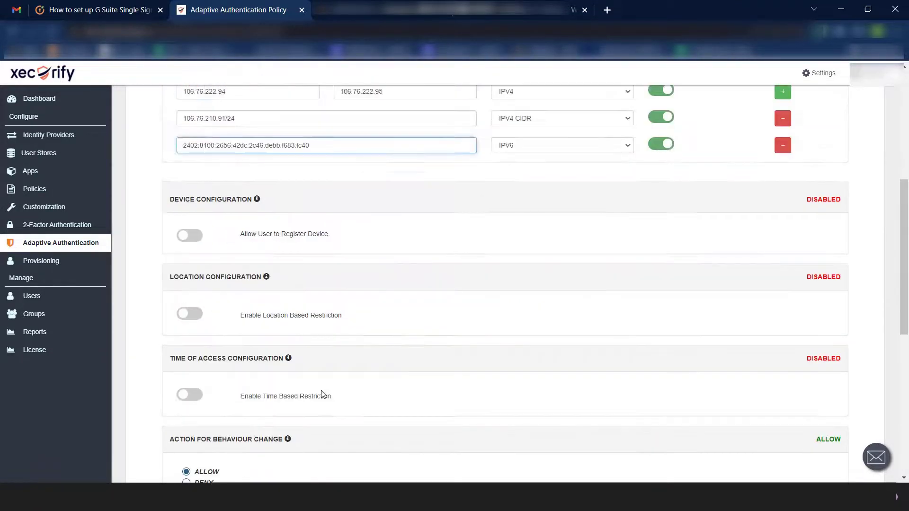
{"action": "scroll", "coordinate": [322, 394], "scroll_direction": "down", "scroll_amount": 8}
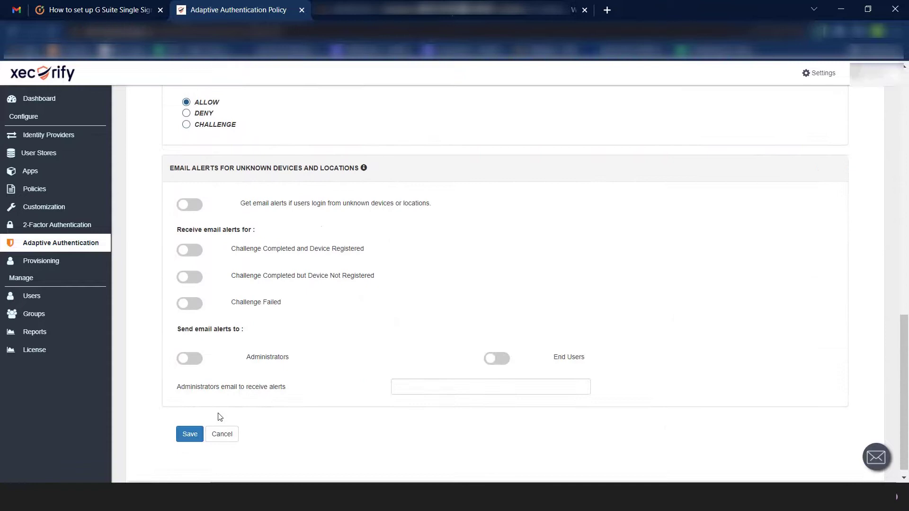
{"action": "left_click", "coordinate": [188, 429]}
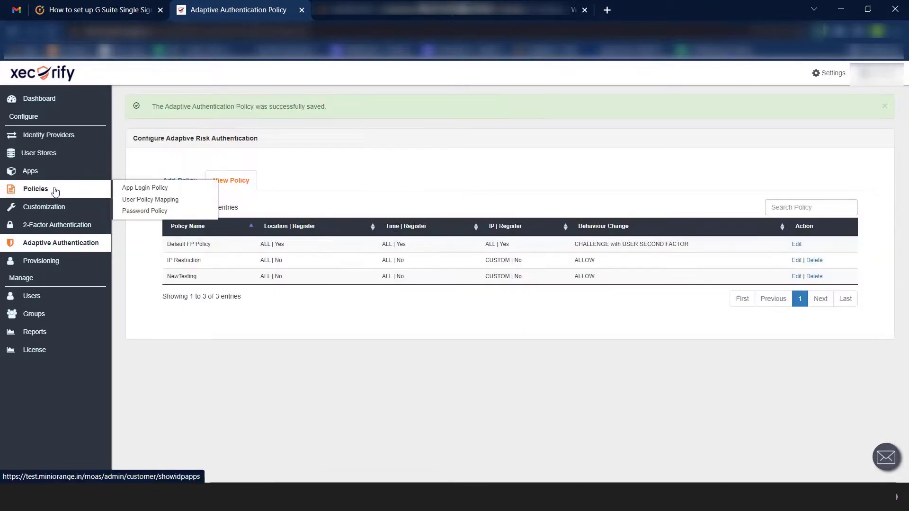
Edit Google Apps in App Login Policy to use IP Restriction with IP restriction on, and save
{"action": "left_click", "coordinate": [58, 192]}
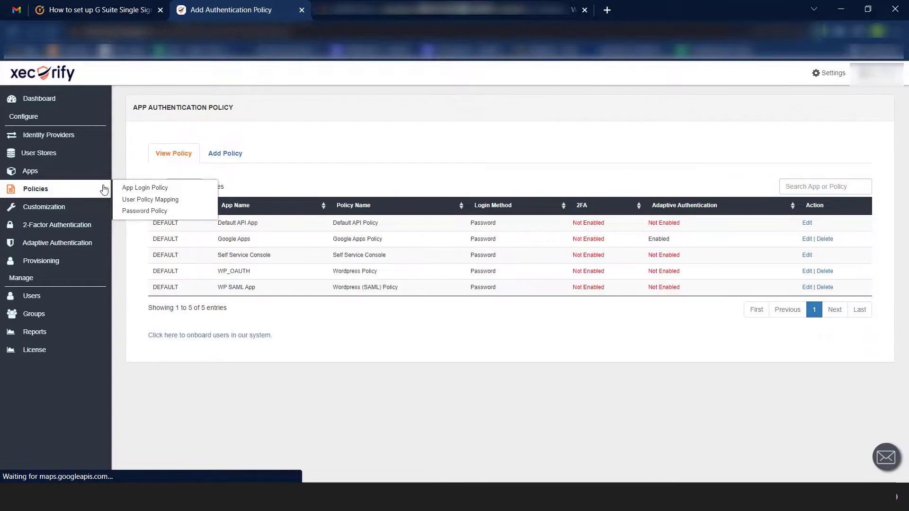
{"action": "left_click", "coordinate": [807, 239]}
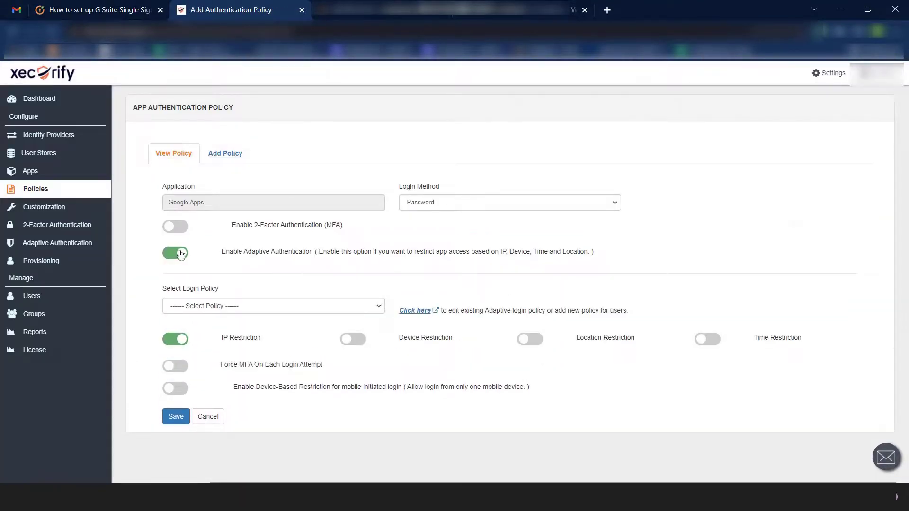
{"action": "left_click", "coordinate": [180, 253]}
{"action": "left_click", "coordinate": [180, 253]}
{"action": "left_click", "coordinate": [186, 306]}
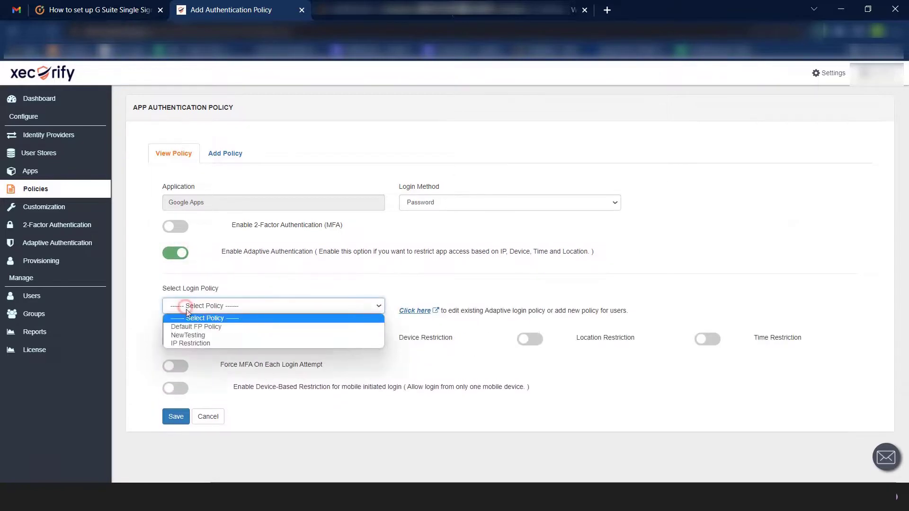
{"action": "left_click", "coordinate": [201, 343]}
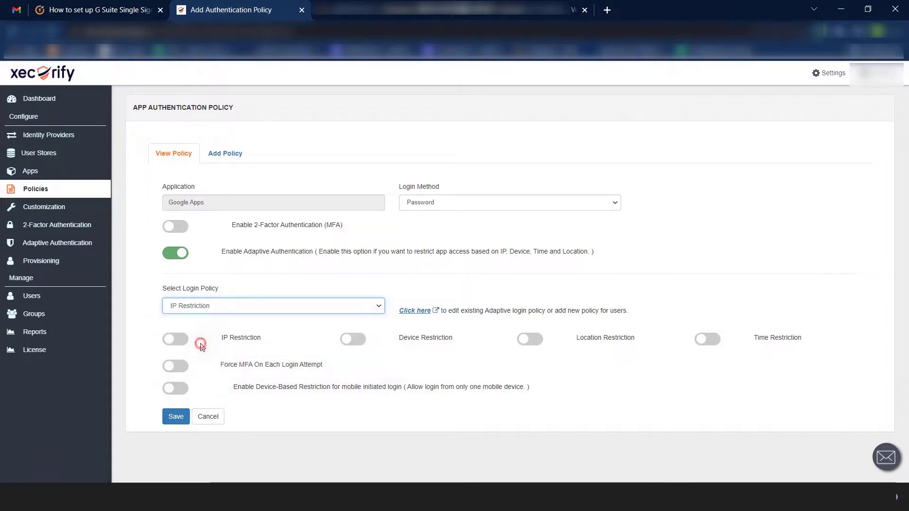
{"action": "left_click", "coordinate": [188, 339]}
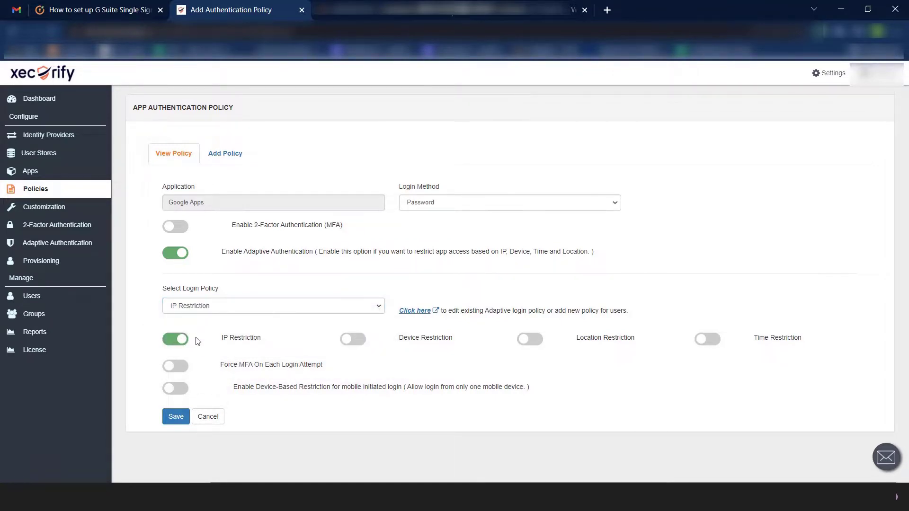
{"action": "left_click", "coordinate": [175, 421]}
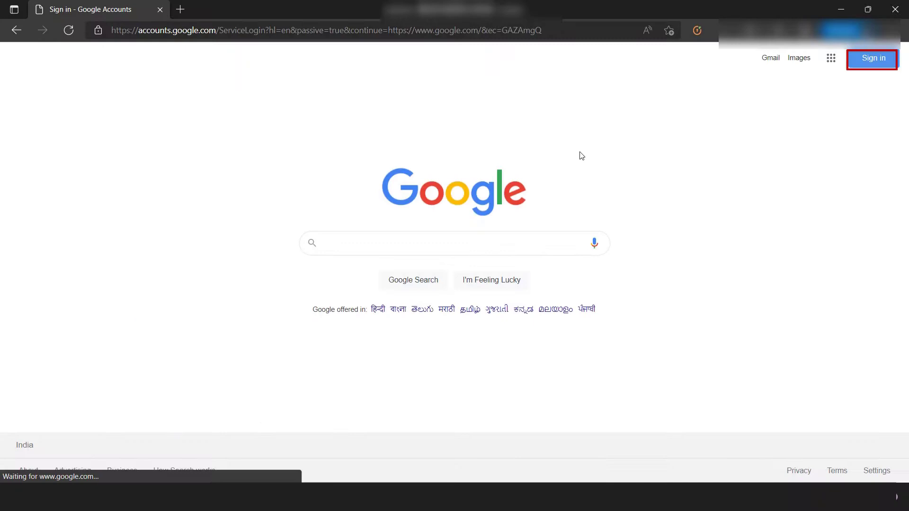
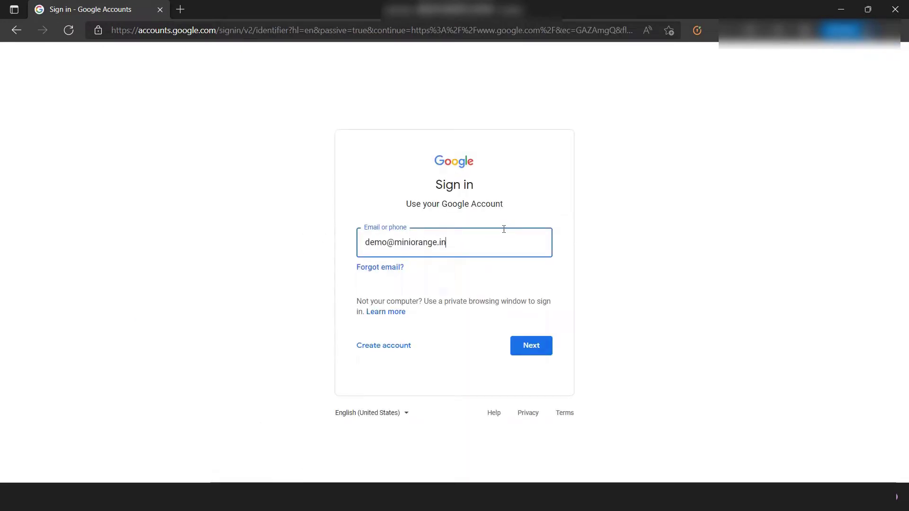
Sign in as the demo user through Xecurify and highlight the 'not permitted to login' error
{"action": "key", "text": "Return"}
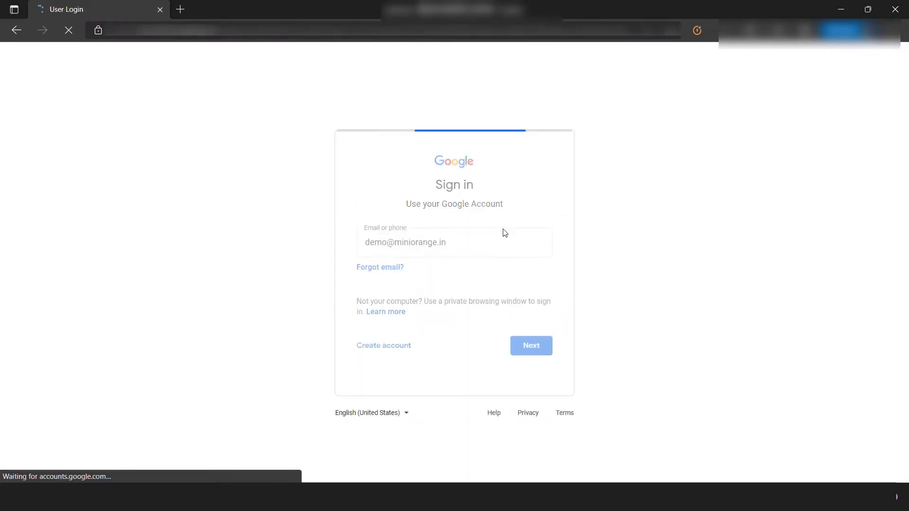
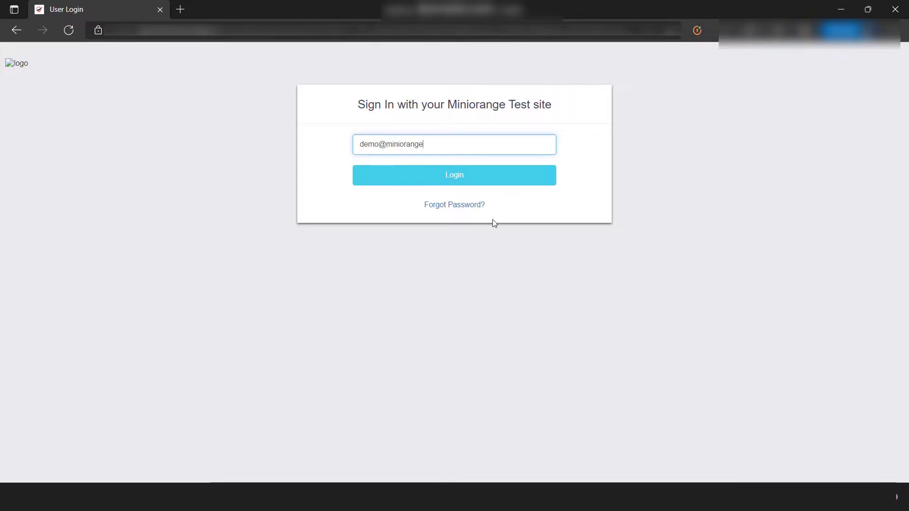
{"action": "key", "text": "Return"}
{"action": "type", "text": "********"}
{"action": "key", "text": "Return"}
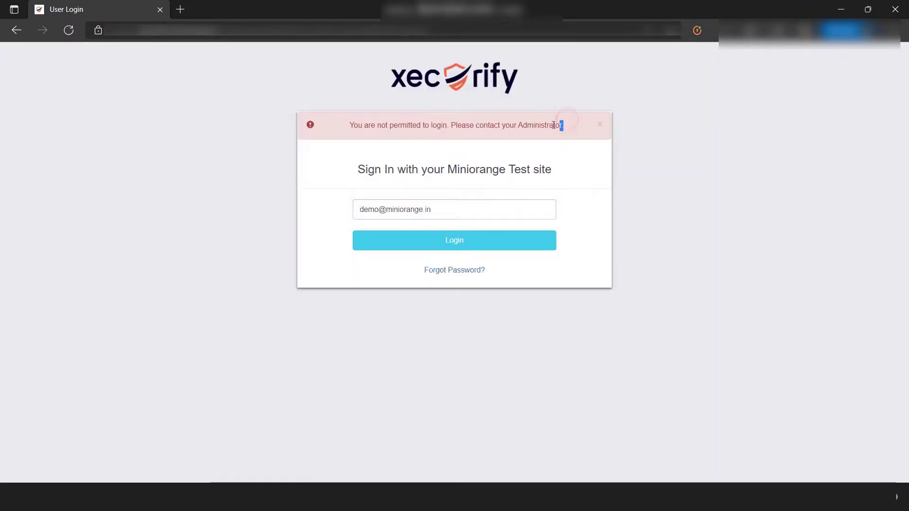
{"action": "left_click_drag", "start_coordinate": [564, 124], "coordinate": [349, 140]}
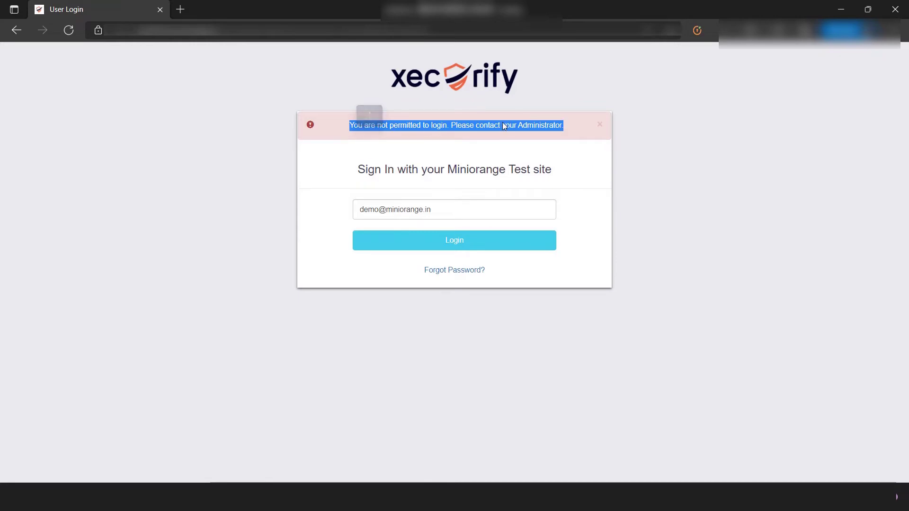